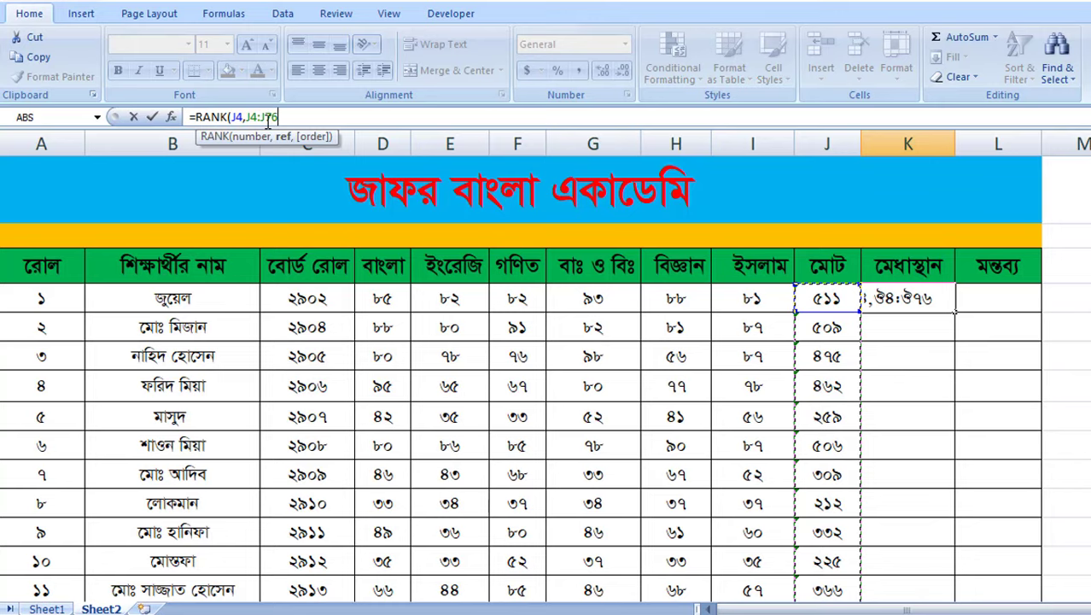
text())
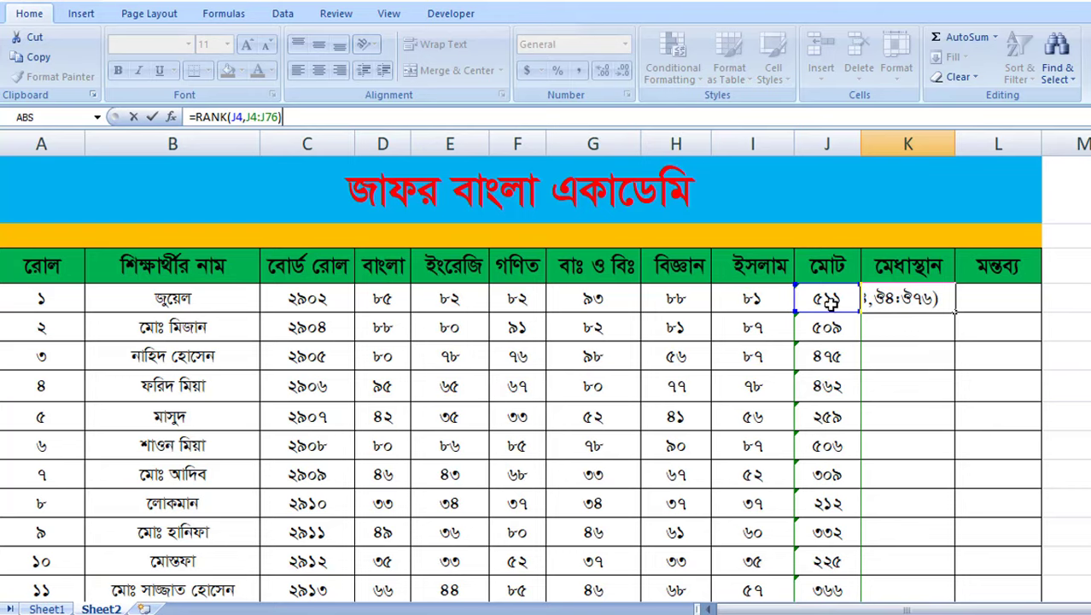
scroll(832, 363, down, 20)
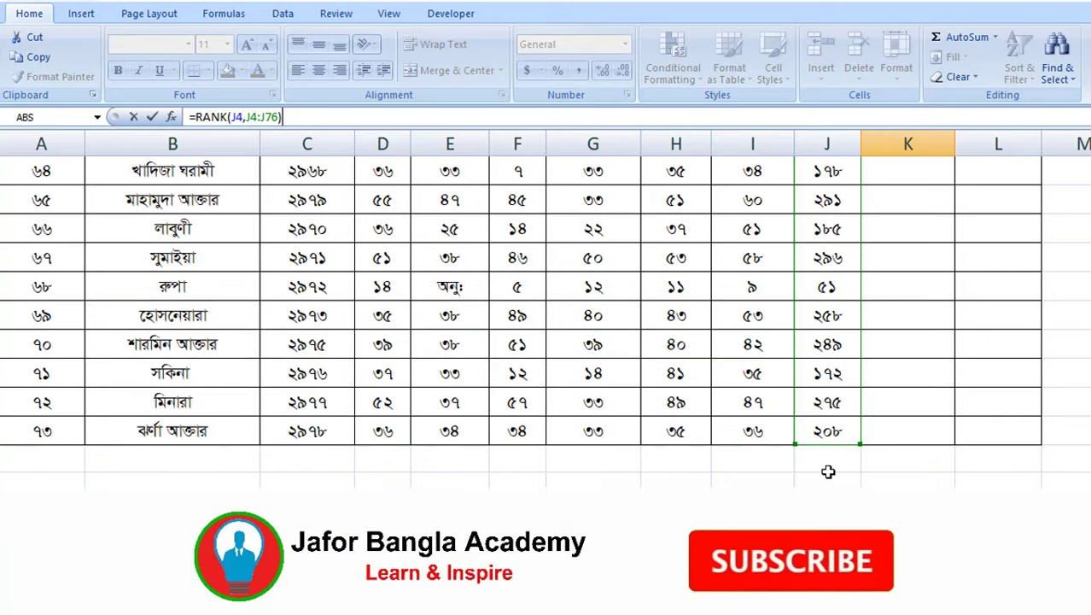
scroll(828, 471, up, 20)
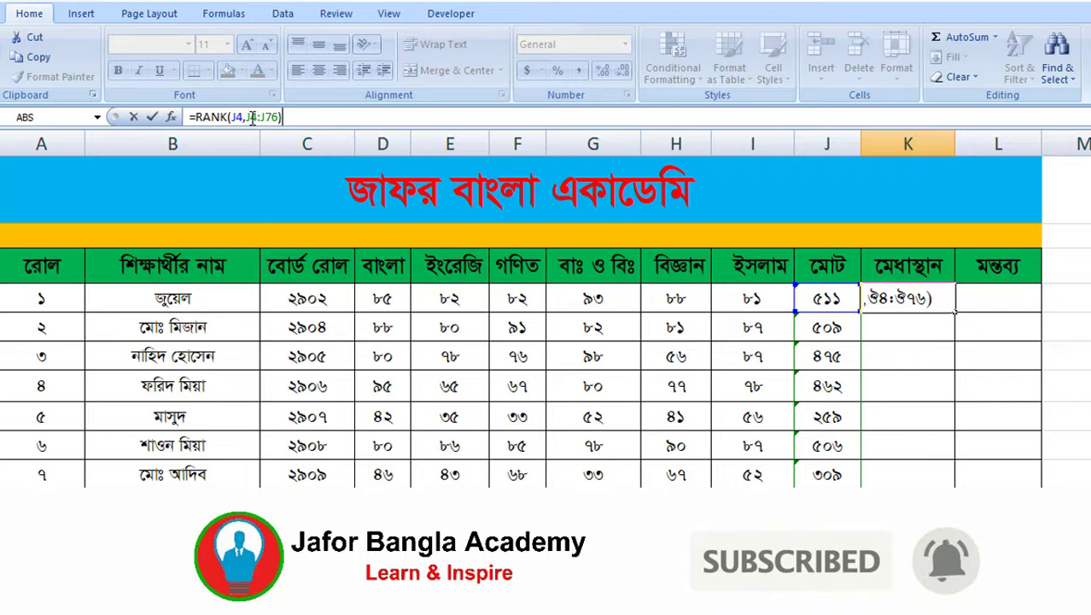
click(246, 117)
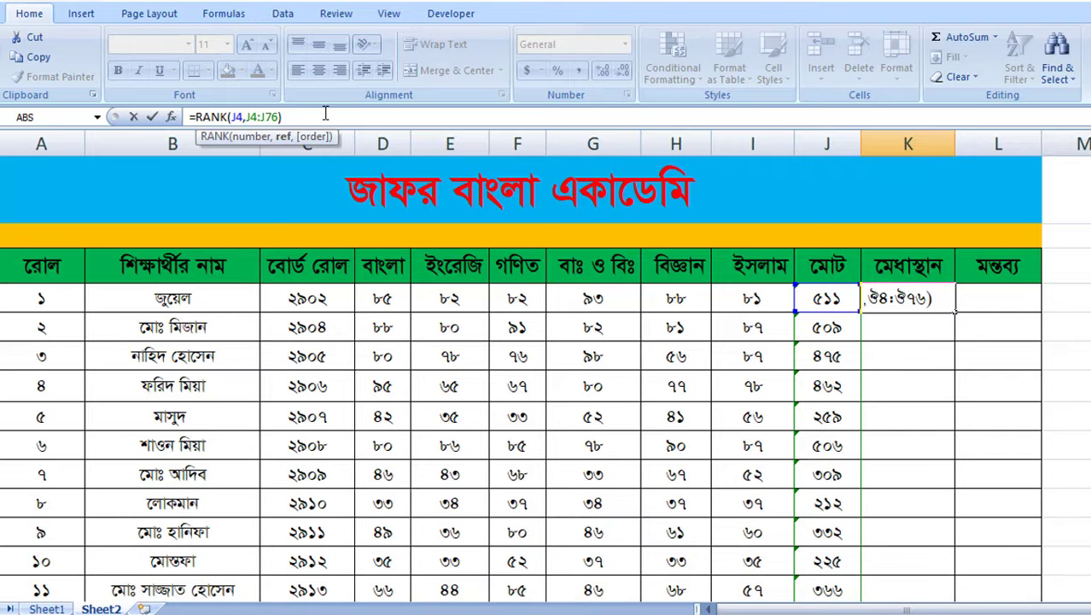
text($)
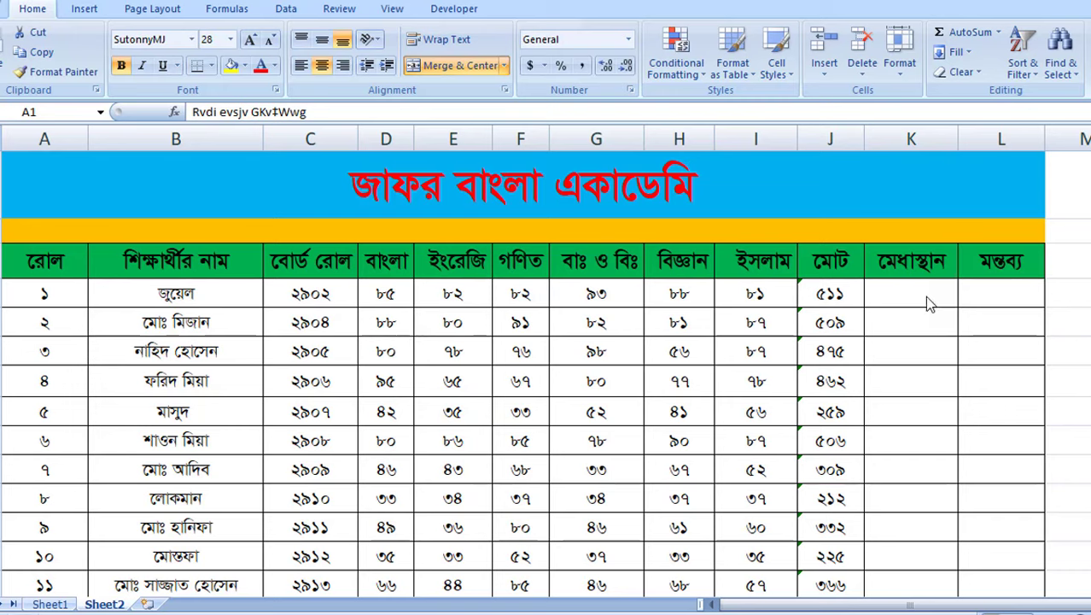
Sort the student rows by the মোট column from largest to smallest with the selection expanded, and undo the sort
click(836, 295)
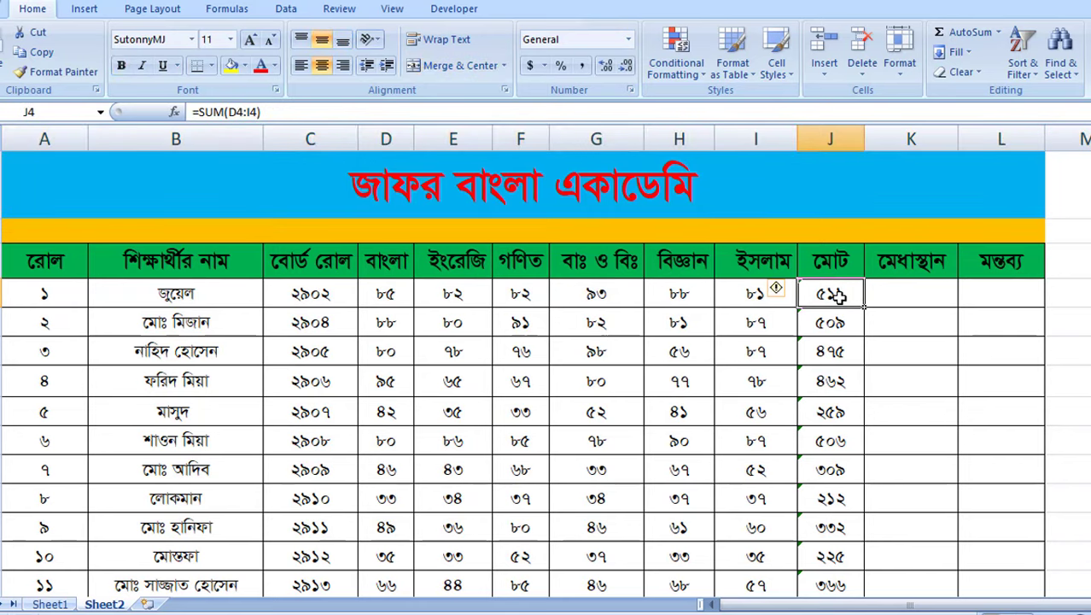
drag(839, 295, 832, 537)
scroll(769, 483, up, 8)
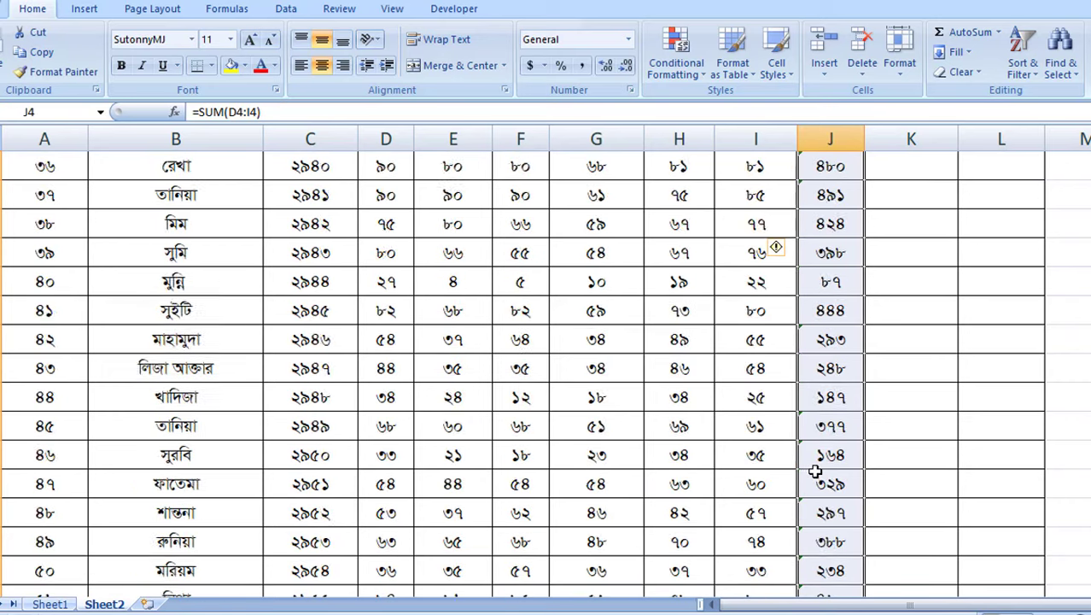
scroll(815, 472, up, 13)
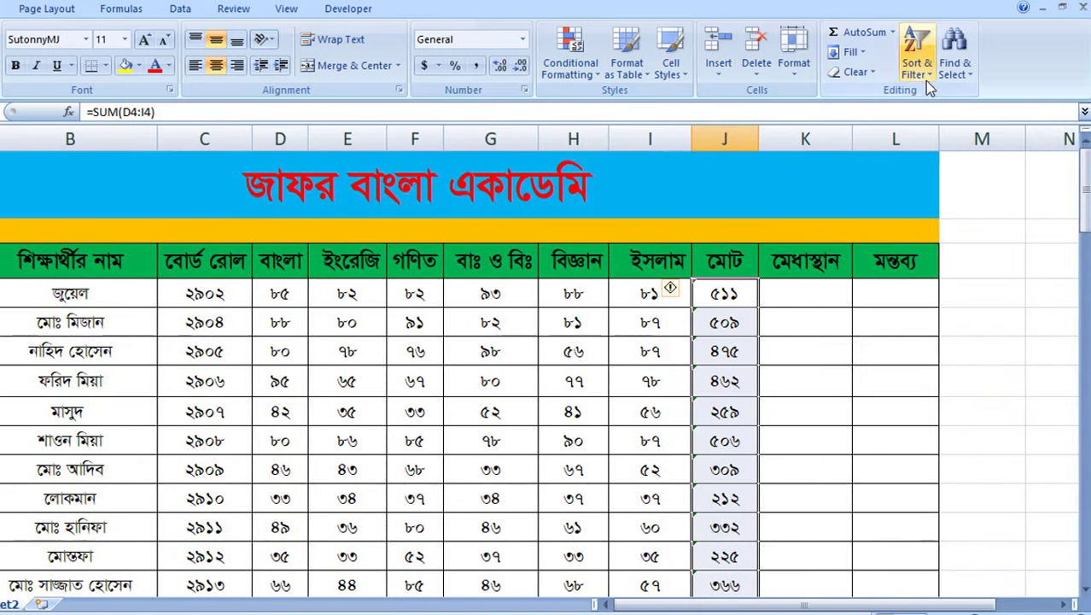
click(1033, 77)
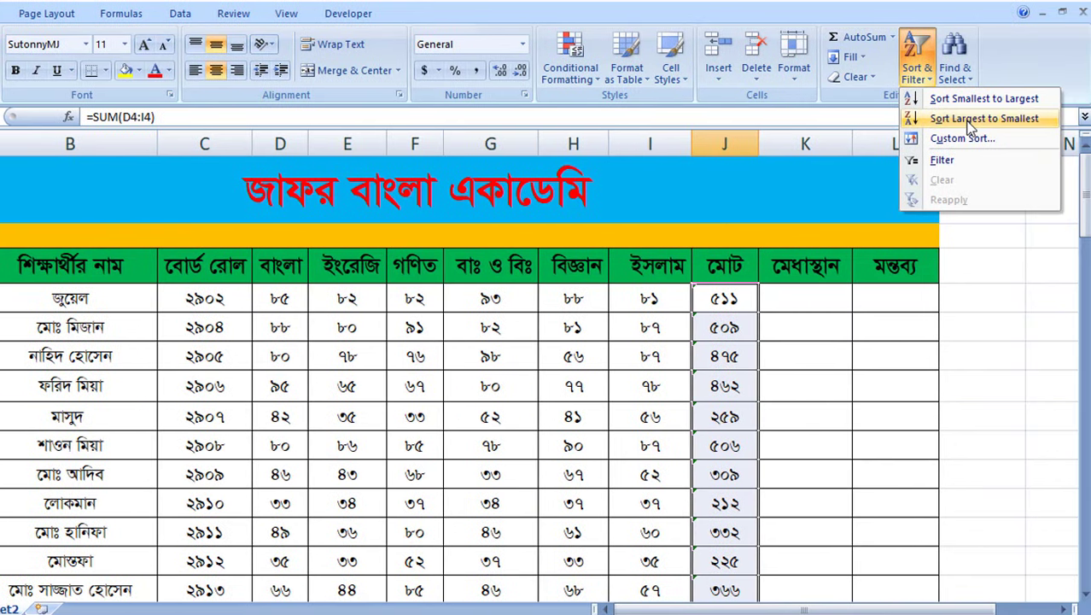
click(973, 120)
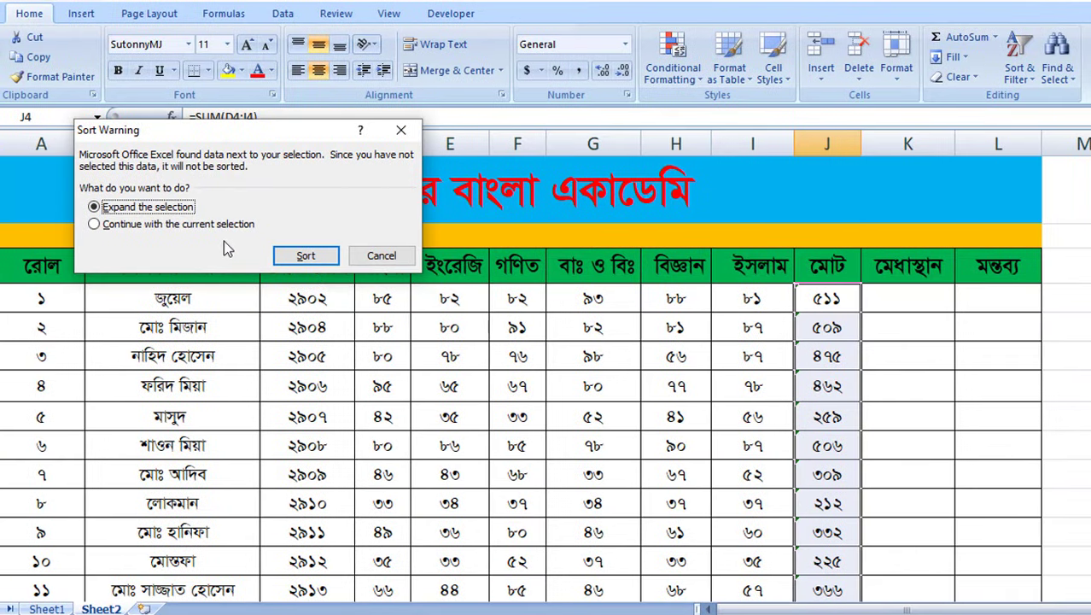
click(306, 257)
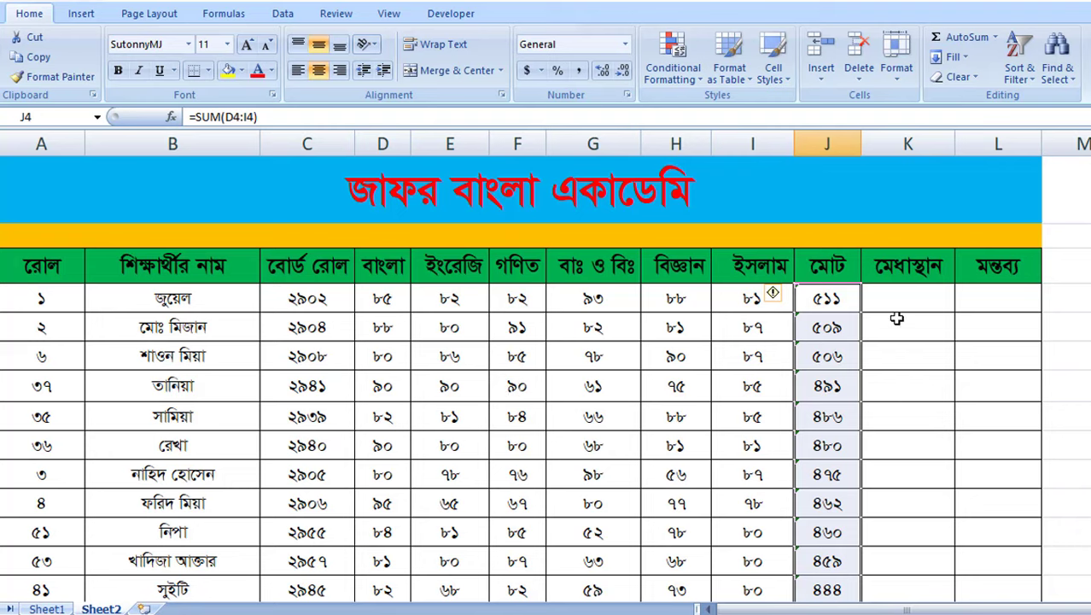
key(ctrl+z)
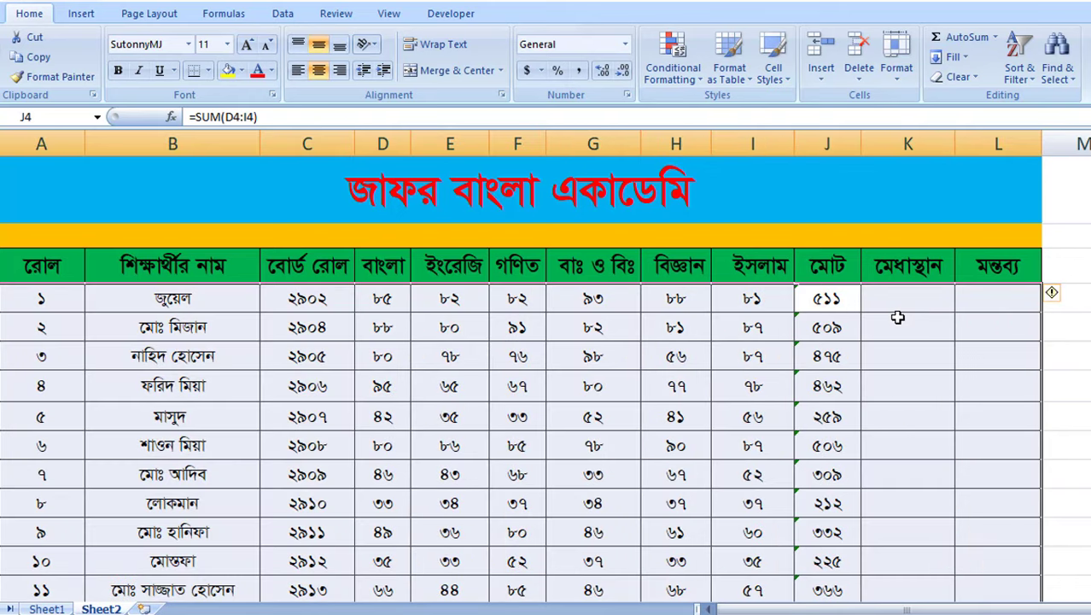
Start a RANK formula in cell K4 of the মেধাস্থান column with J4 as the number to rank
click(897, 311)
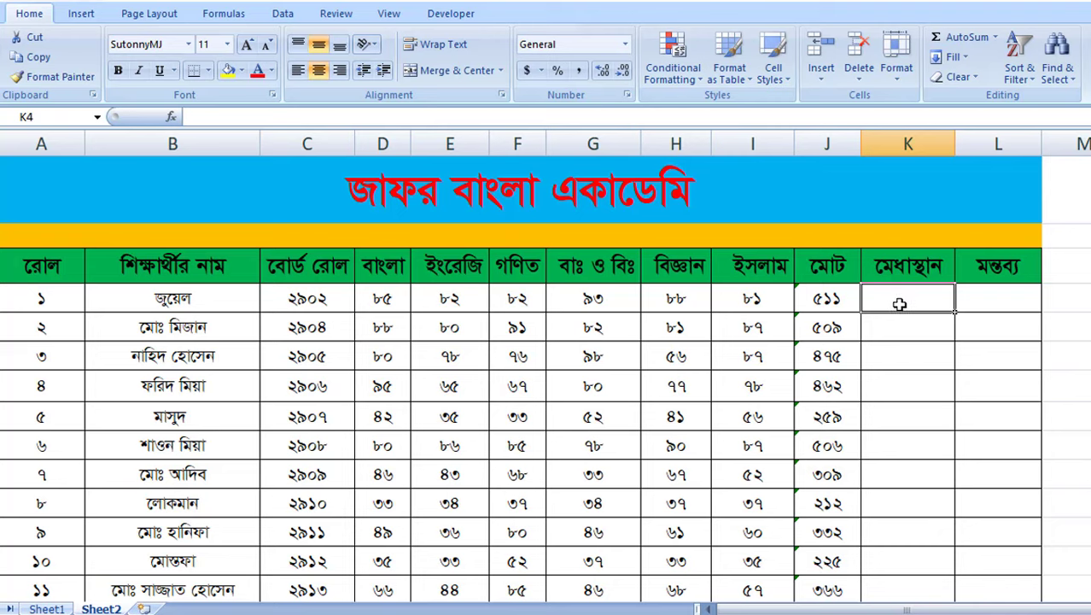
click(203, 118)
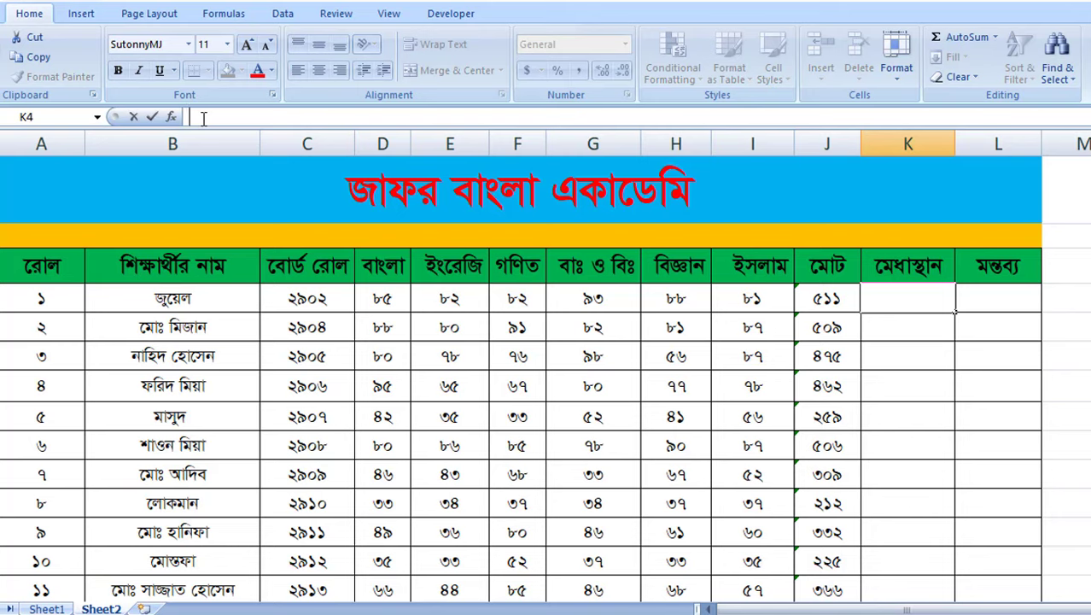
text(=)
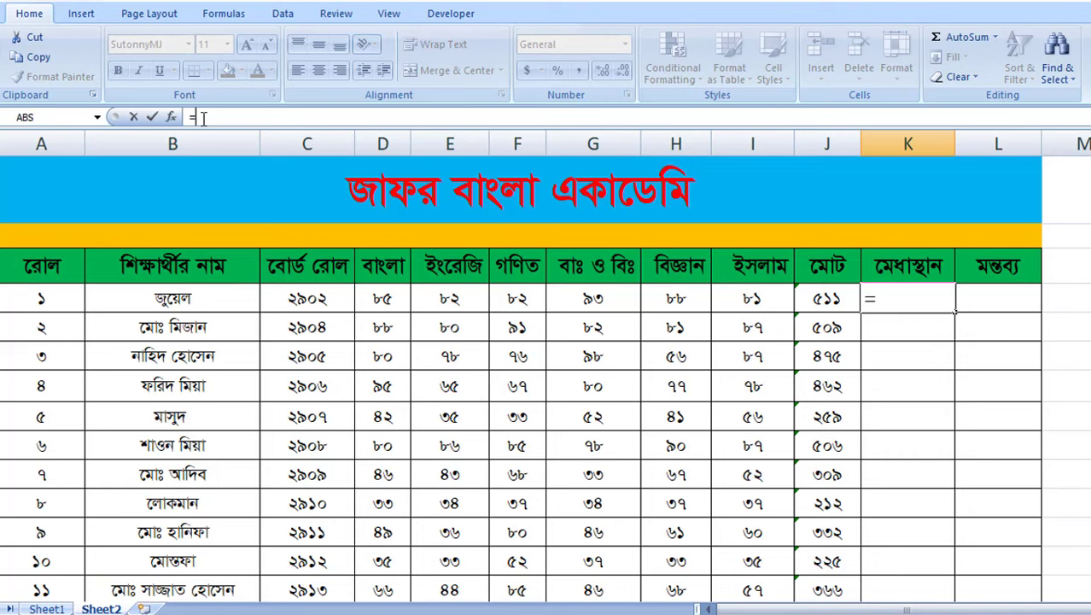
text(ra)
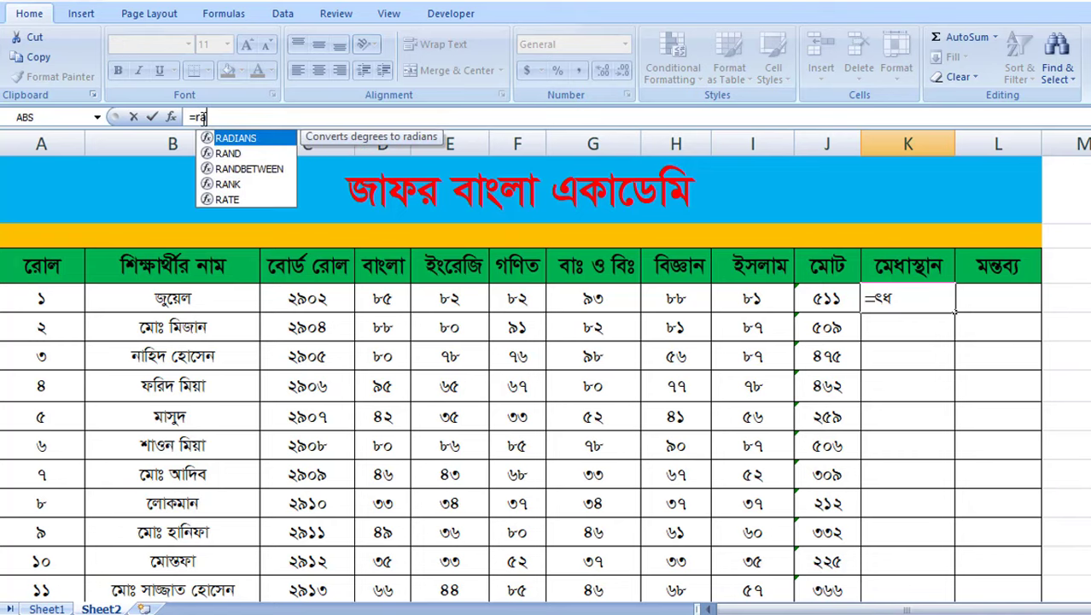
text(n)
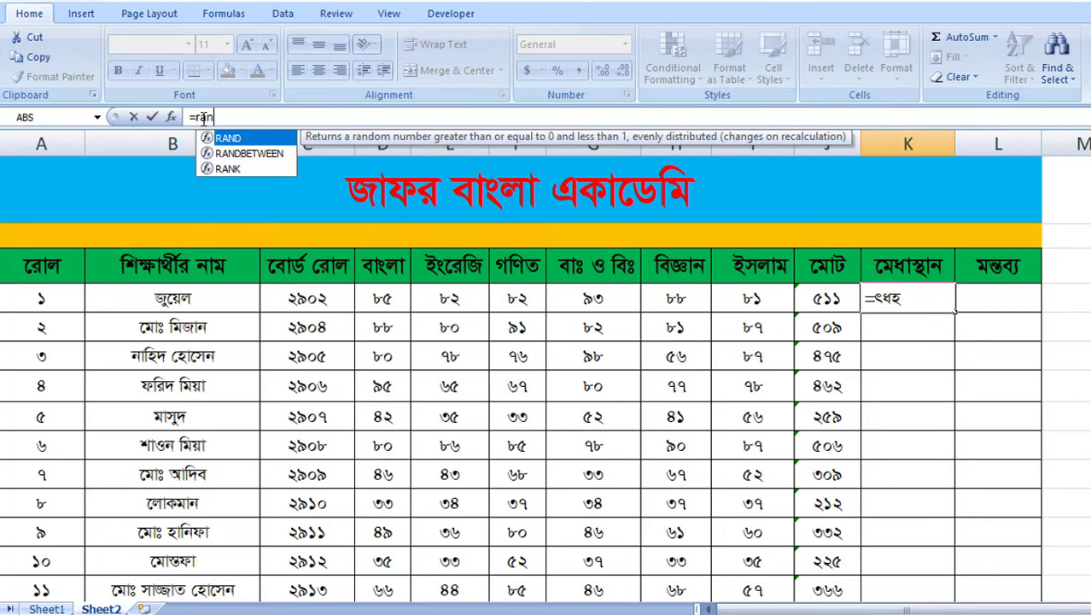
text(k)
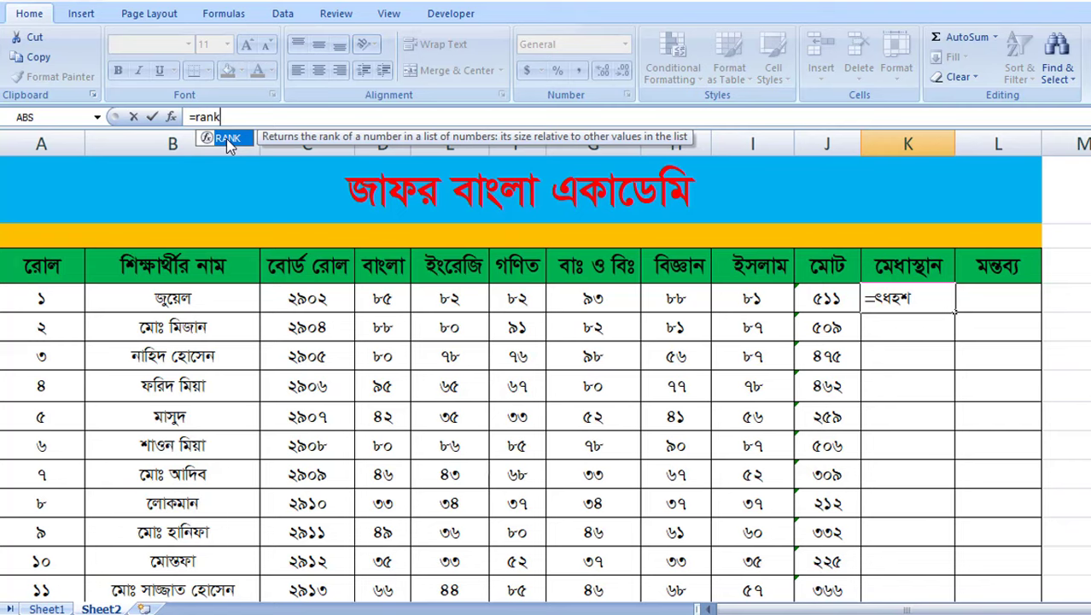
double_click(226, 139)
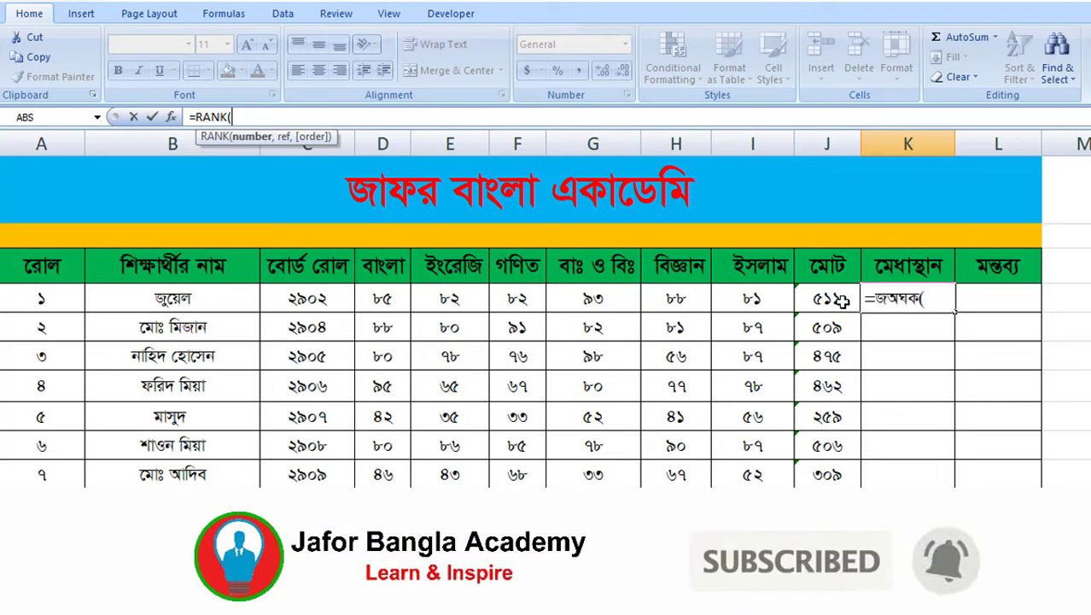
click(840, 299)
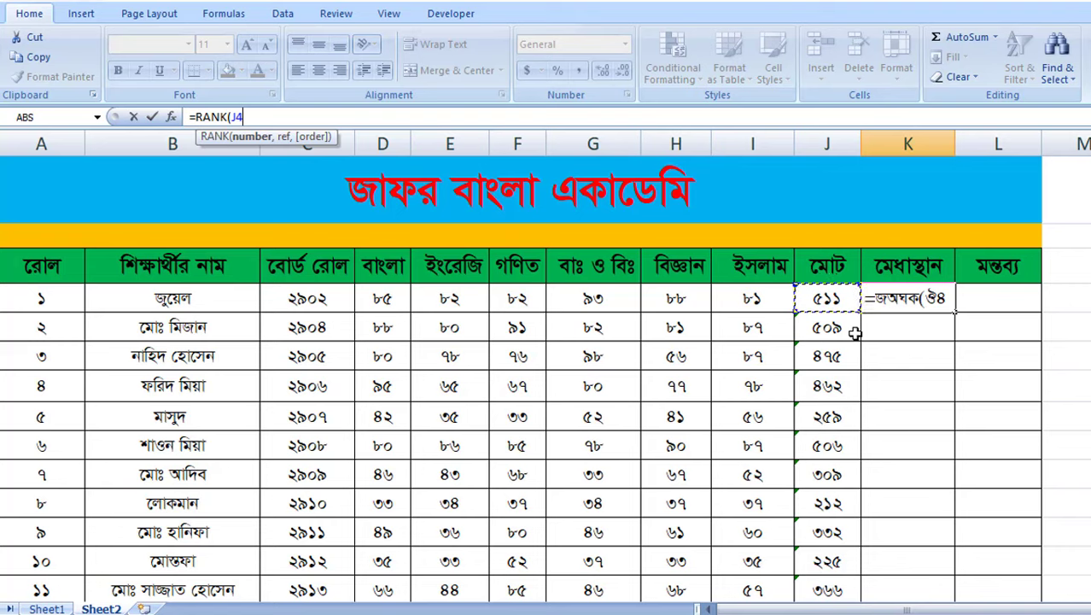
text(,)
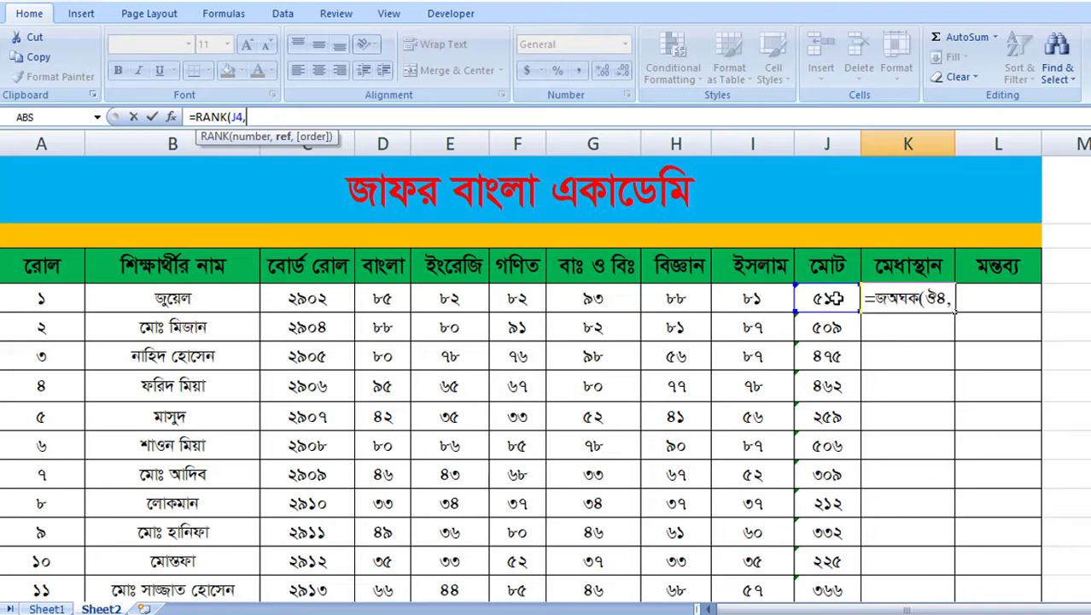
Add the total marks range J4:J76 as the RANK formula's reference and close the parenthesis
drag(833, 298, 855, 525)
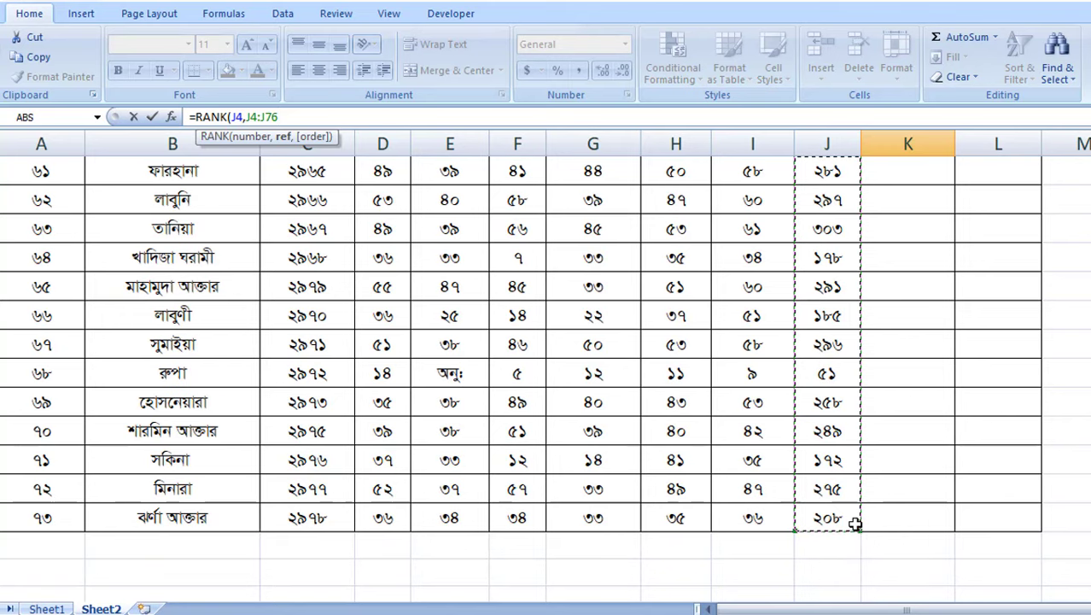
scroll(855, 523, up, 10)
scroll(855, 522, up, 11)
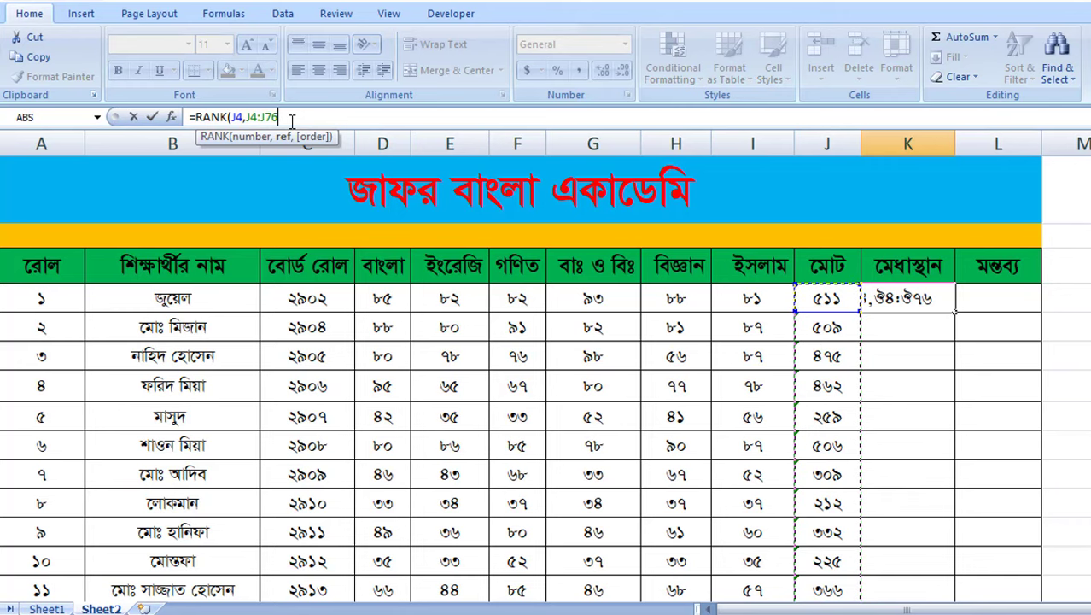
text())
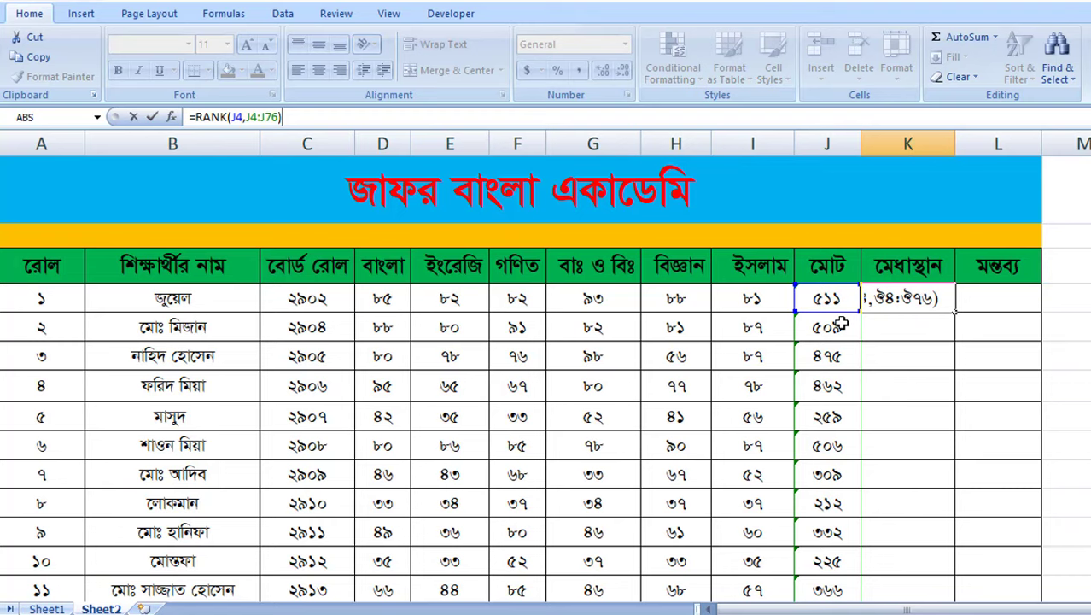
Make the RANK formula's reference range absolute as $J$4:$J$76 and enter the formula in K4
scroll(837, 419, down, 20)
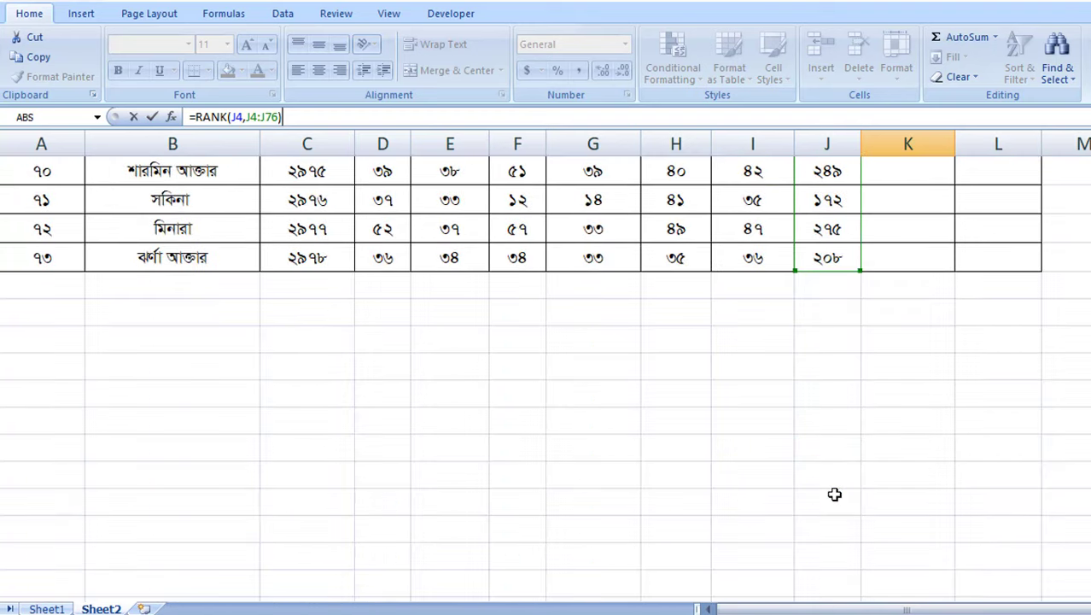
scroll(872, 364, up, 2)
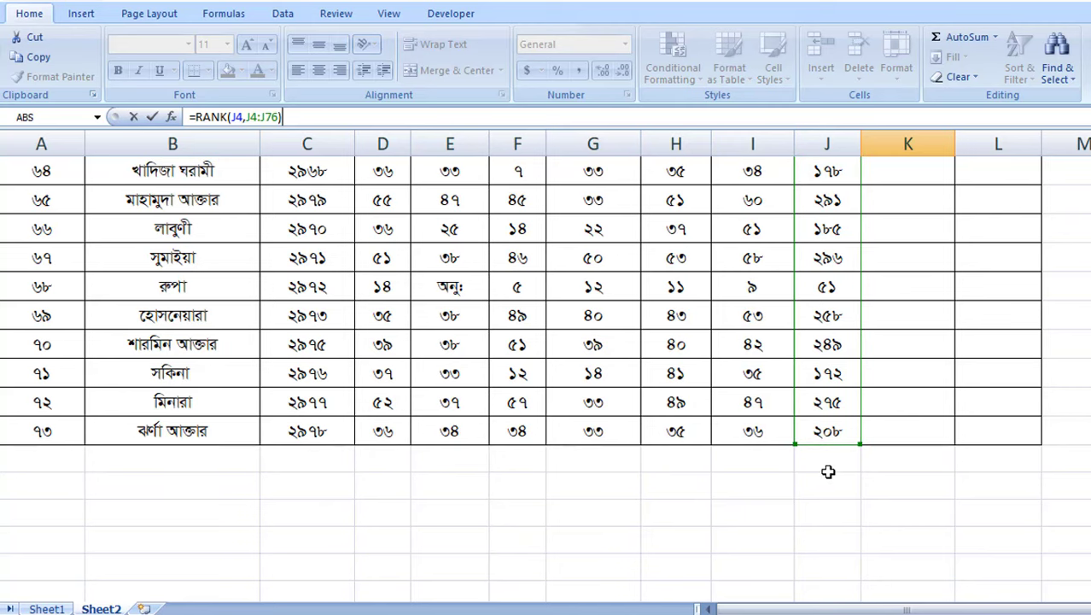
scroll(827, 471, up, 20)
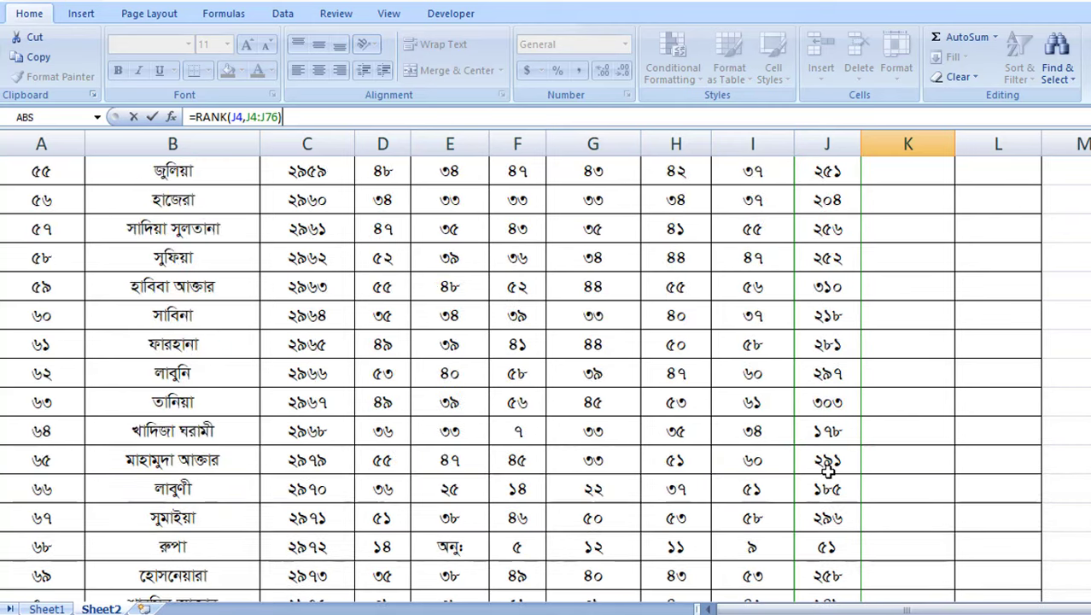
scroll(828, 472, up, 3)
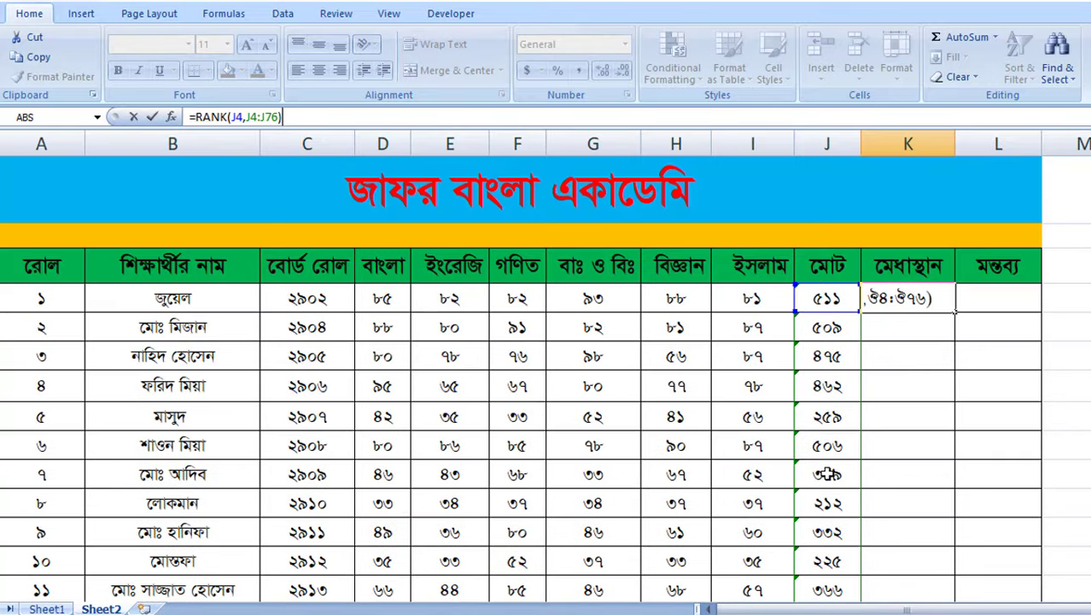
click(247, 117)
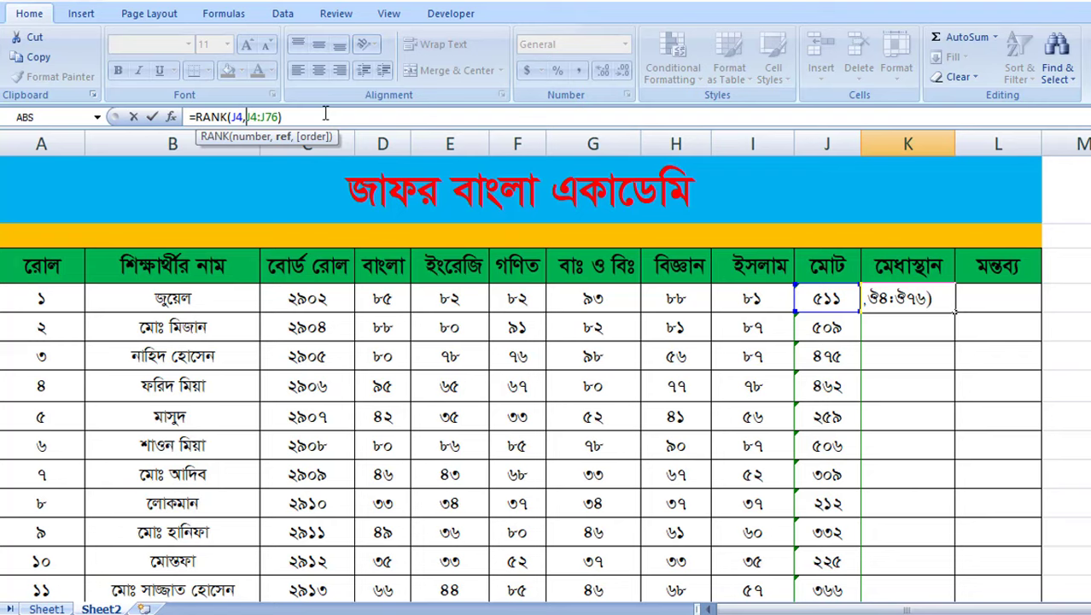
text($)
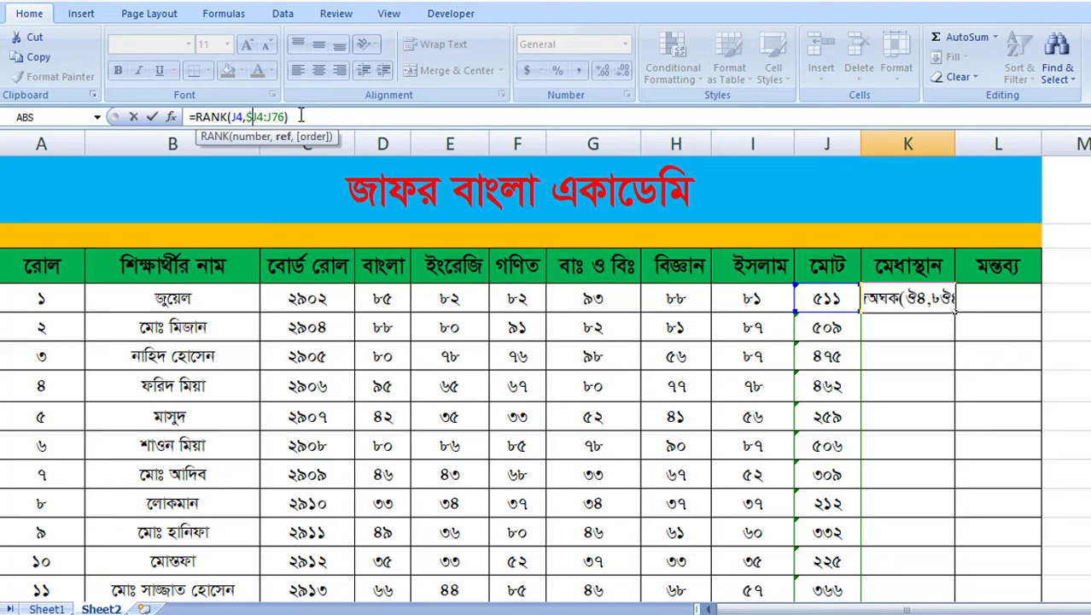
click(261, 117)
text($)
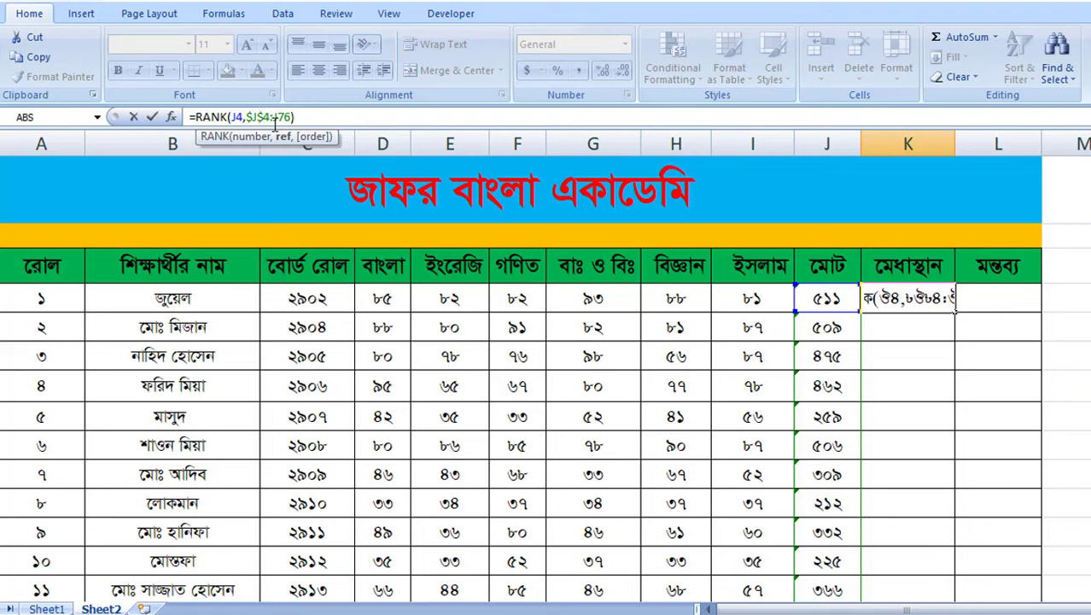
click(274, 117)
text($J)
click(285, 117)
text($J$)
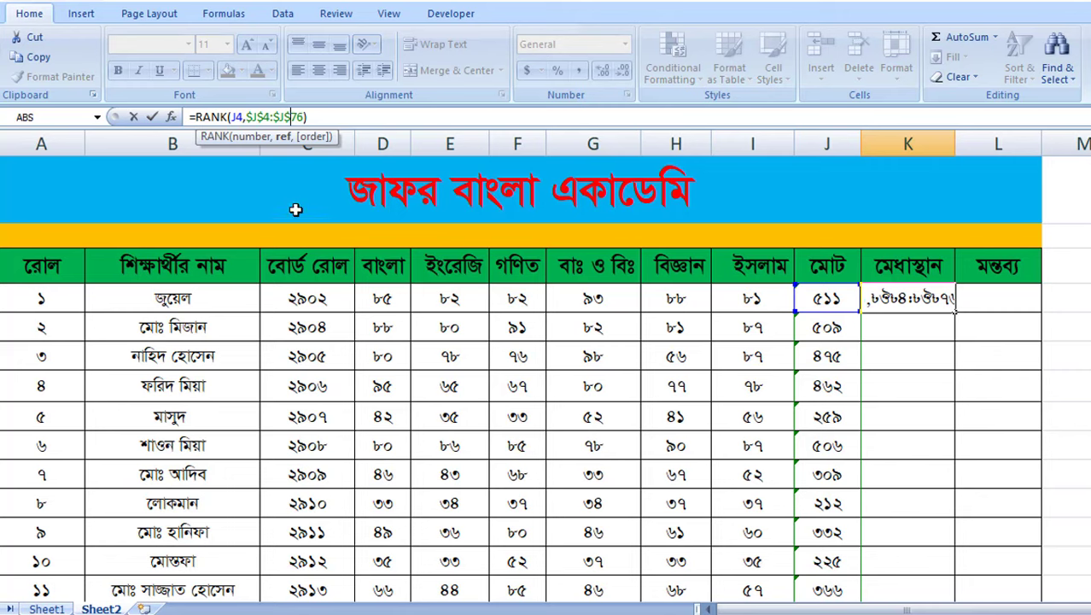
click(324, 118)
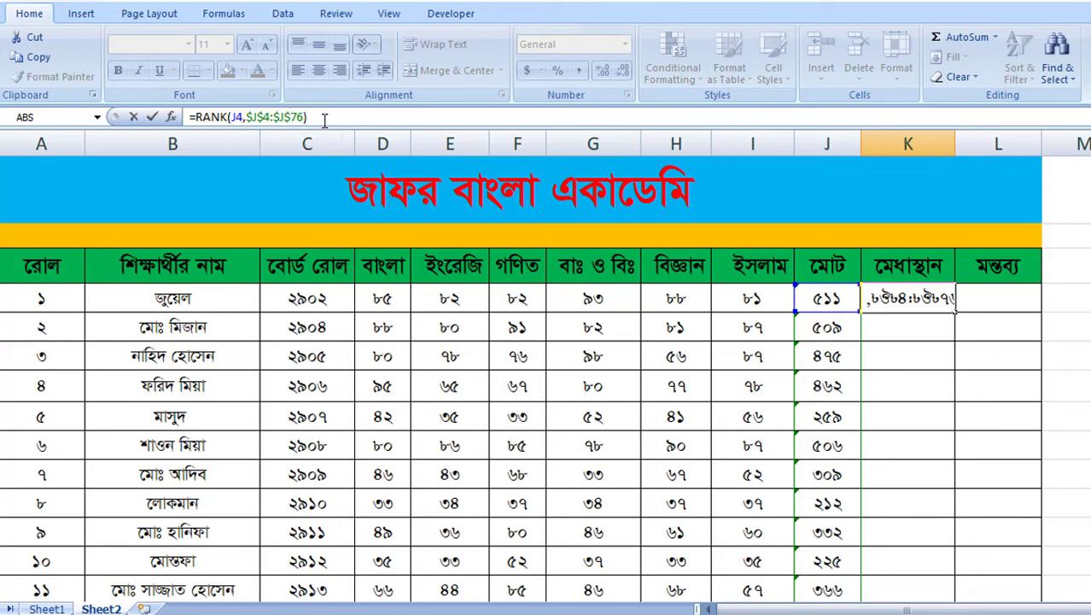
key(Return)
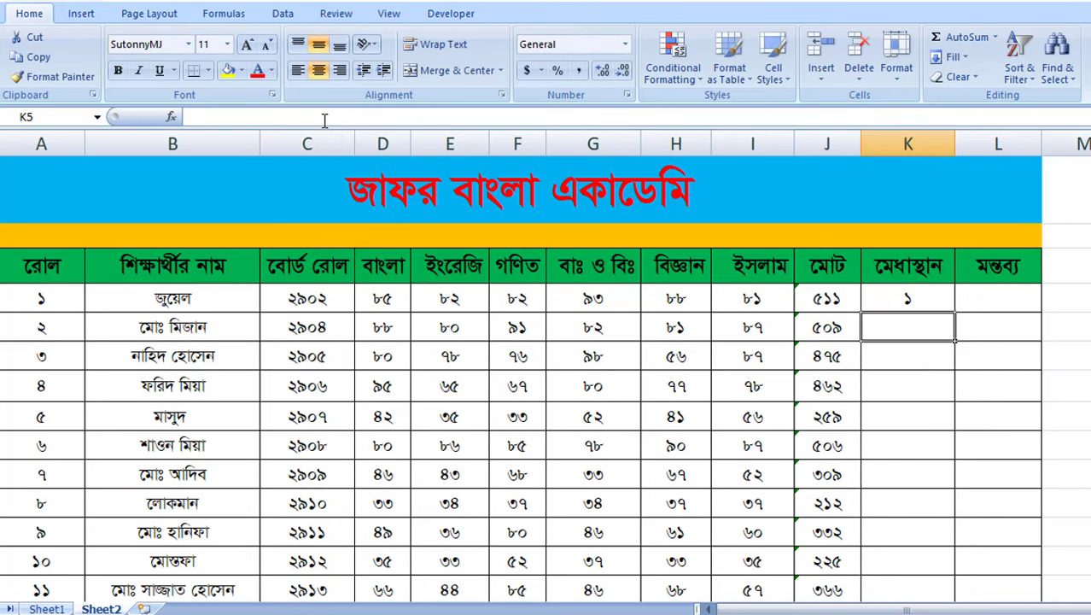
Copy the RANK formula from K4 down the মেধাস্থান column to the last student row, and check several of the filled cells
click(930, 300)
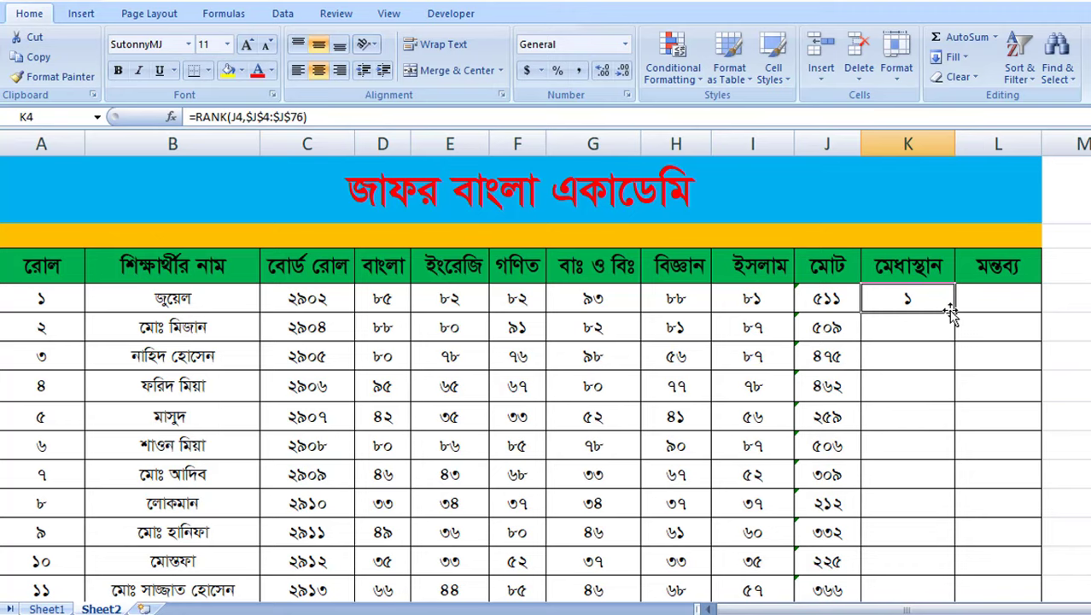
drag(958, 314, 925, 512)
scroll(926, 512, up, 20)
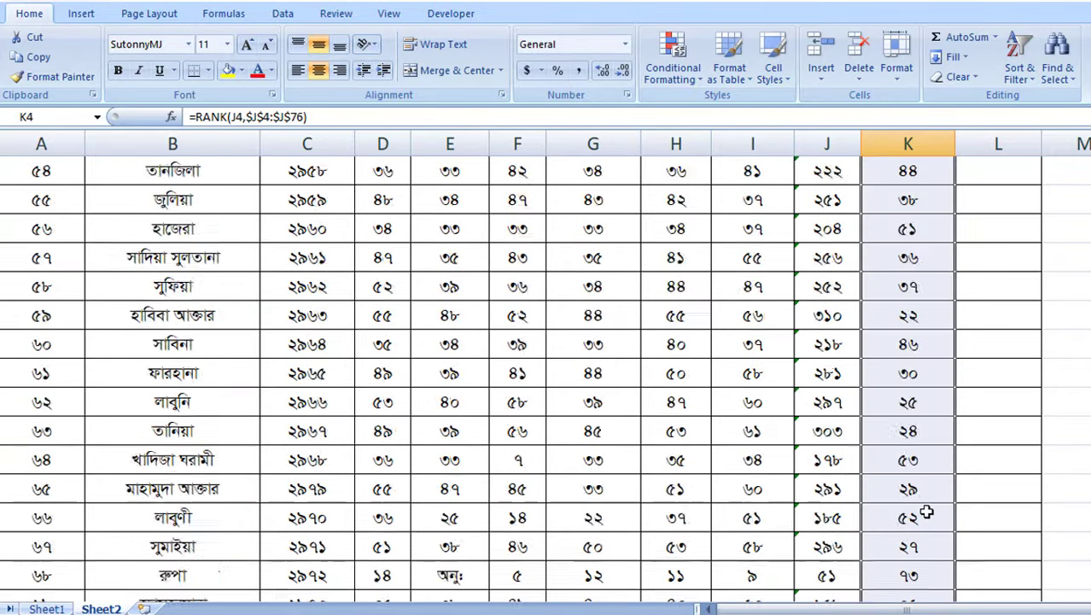
scroll(929, 427, up, 1)
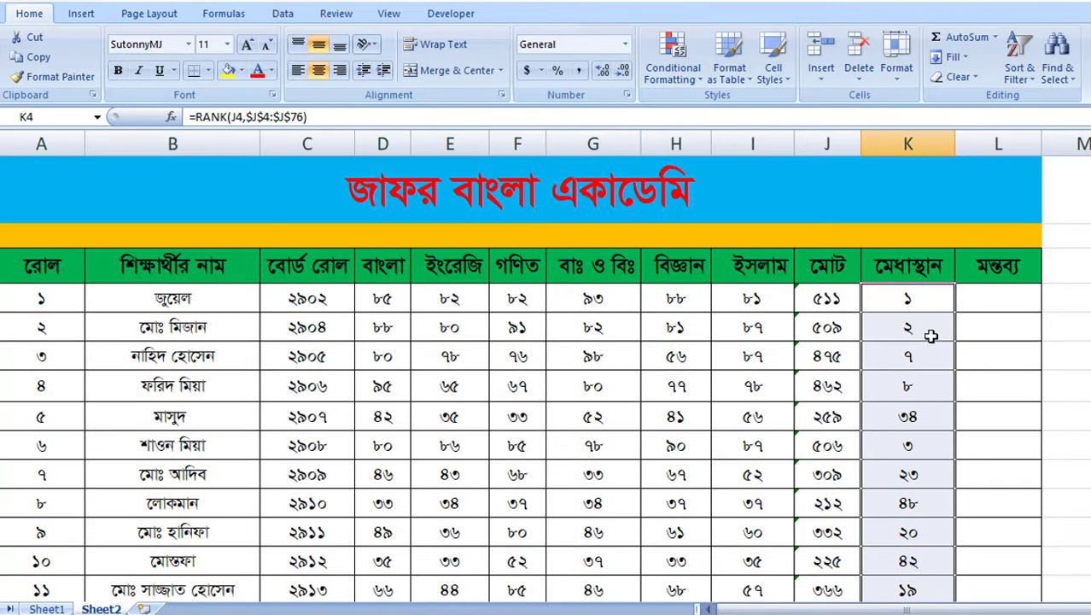
click(929, 337)
click(930, 380)
click(928, 306)
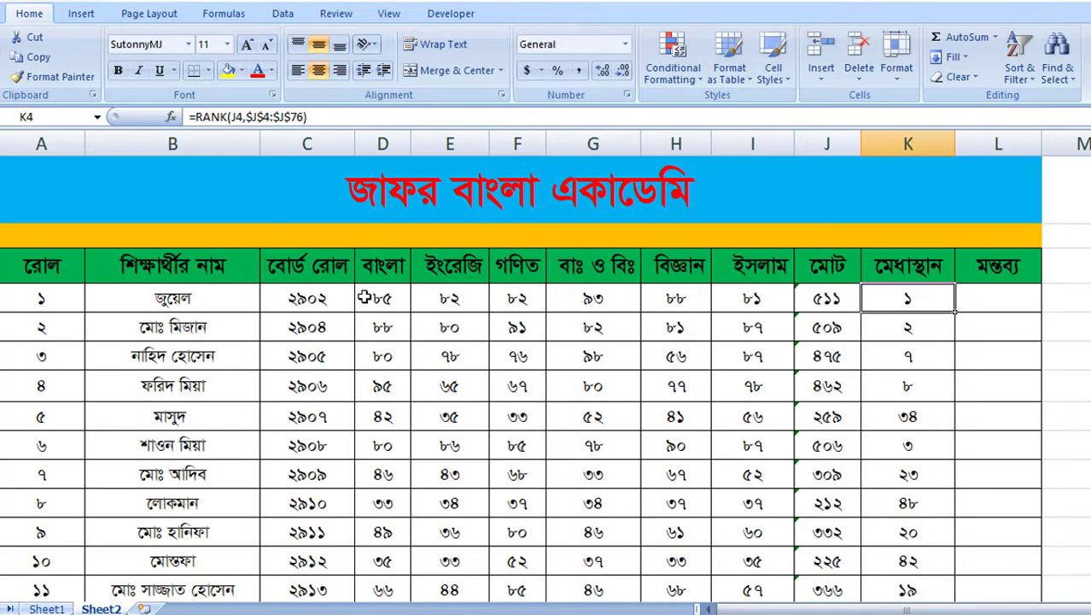
click(932, 362)
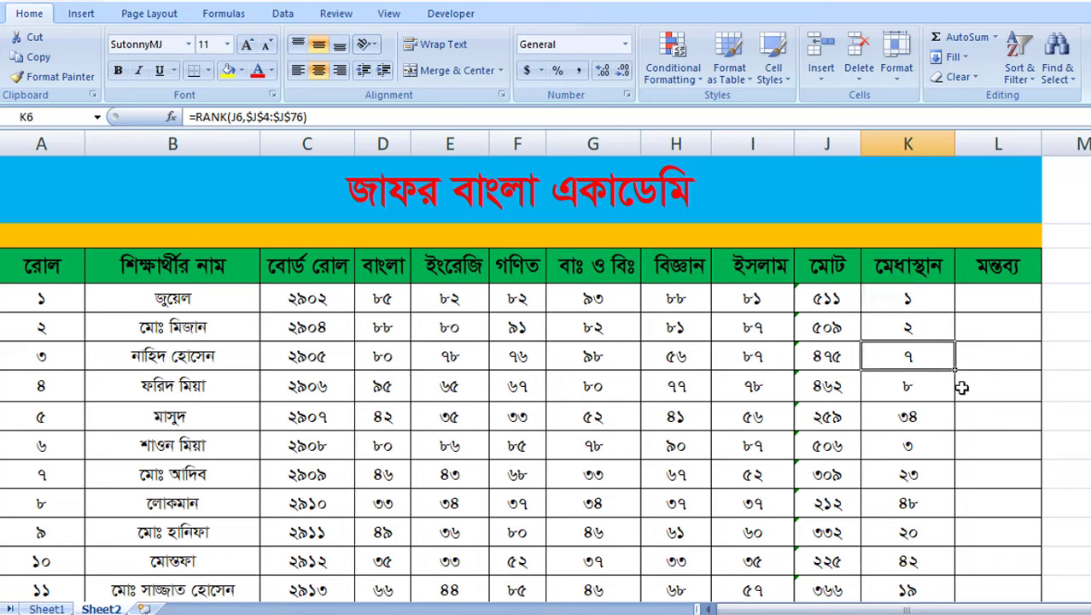